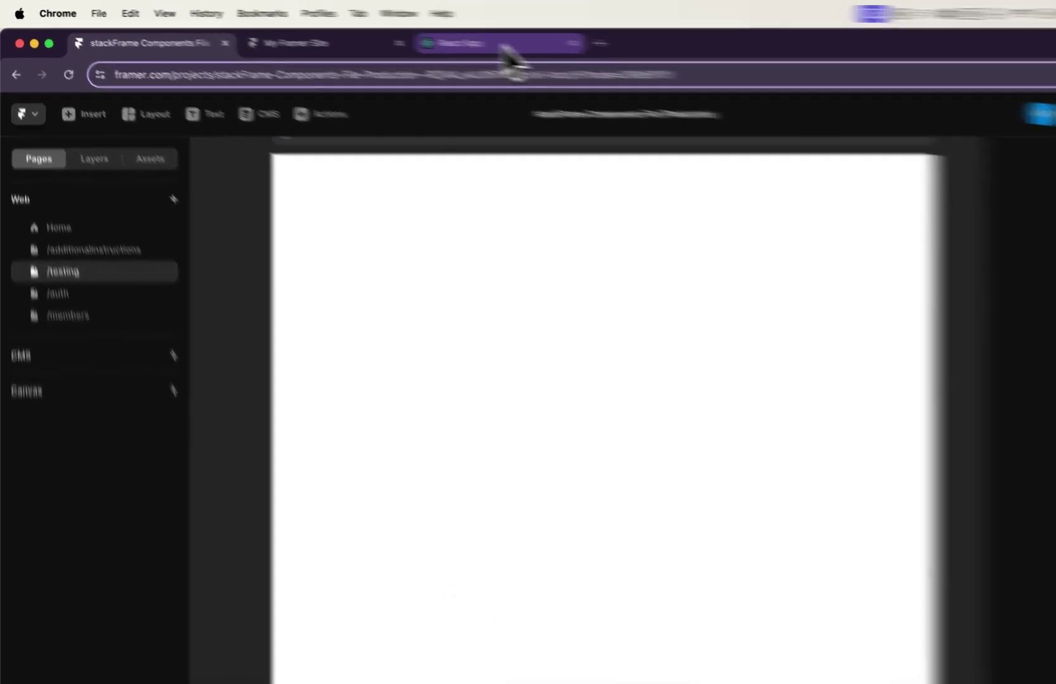
pyautogui.click(421, 37)
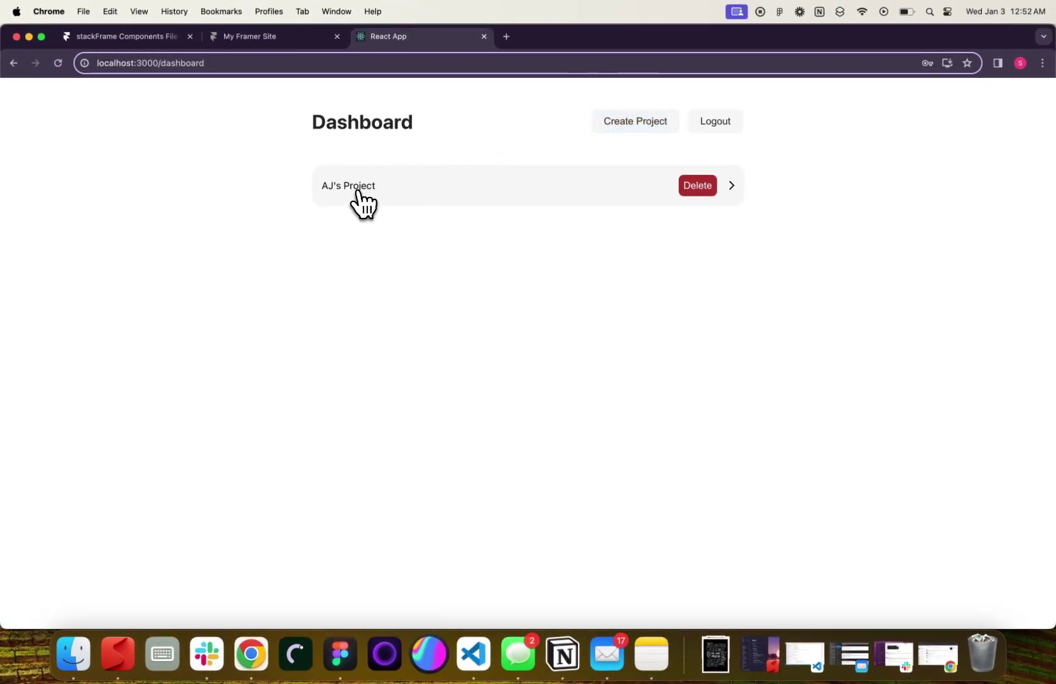
pyautogui.click(358, 192)
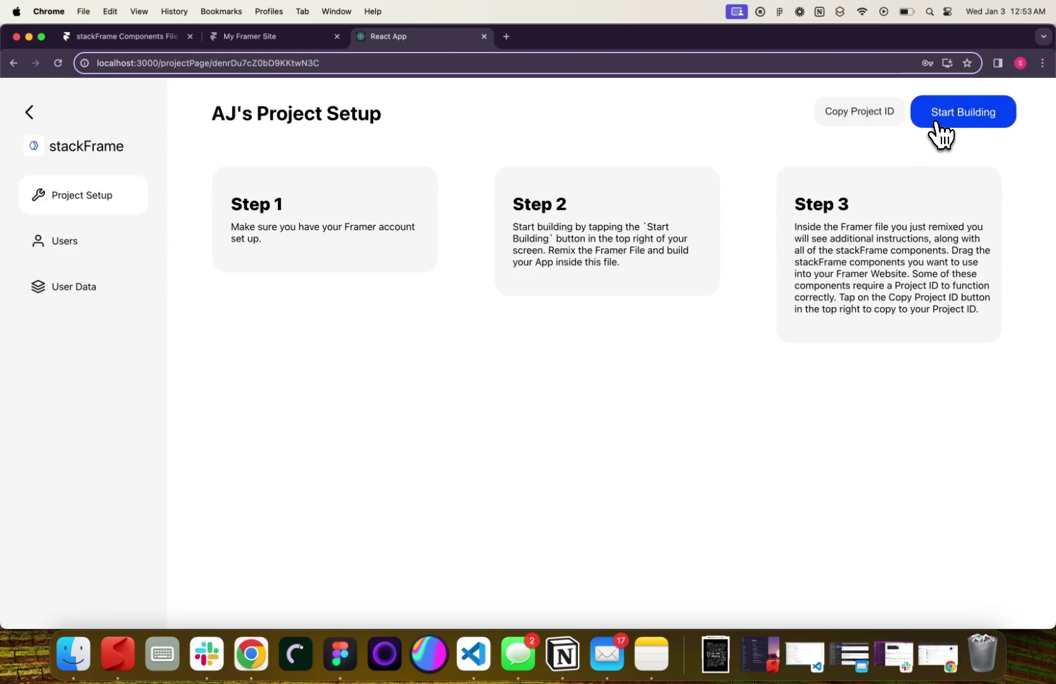
pyautogui.click(127, 36)
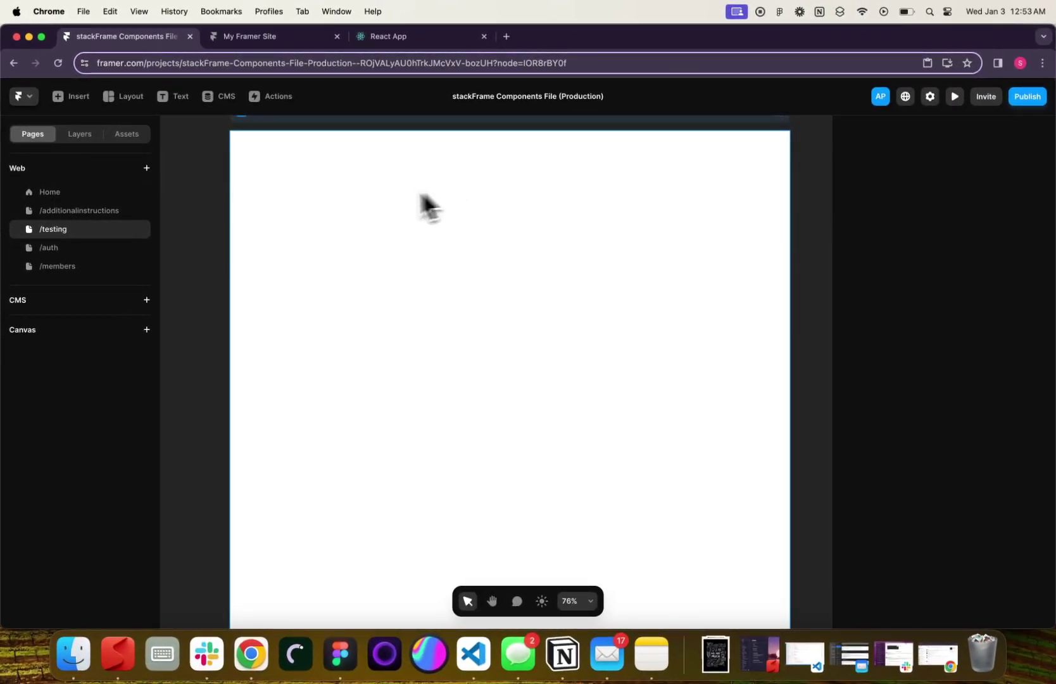
# Drag ButtonLoggedIn and ButtonLoggedOut from Assets onto /testing, placing the logged-out button below
pyautogui.click(127, 134)
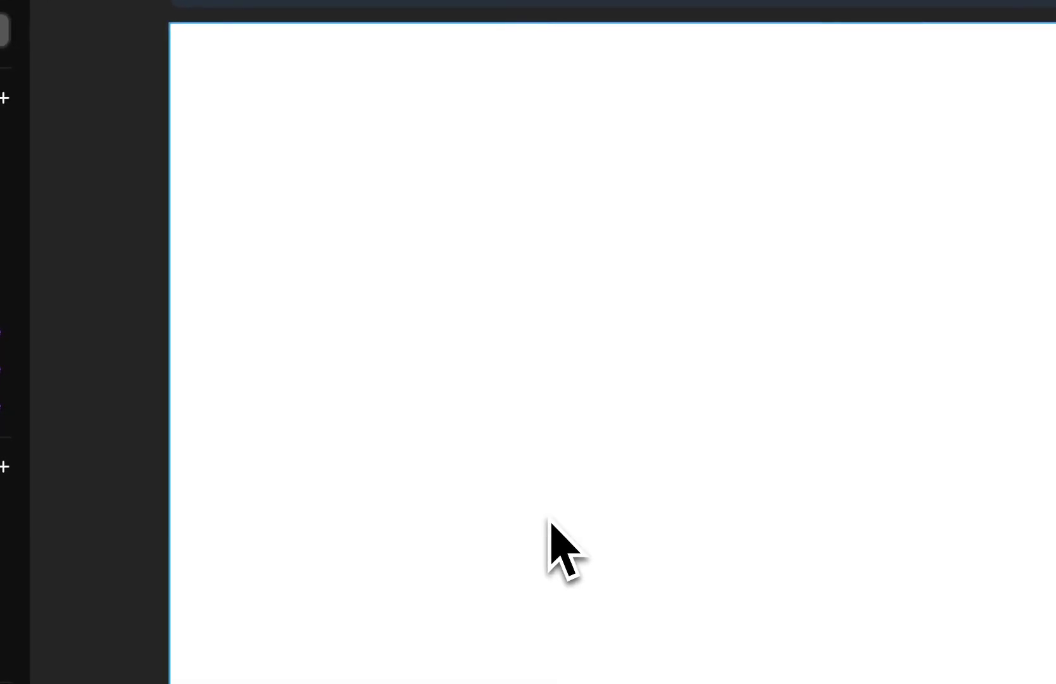
pyautogui.click(56, 140)
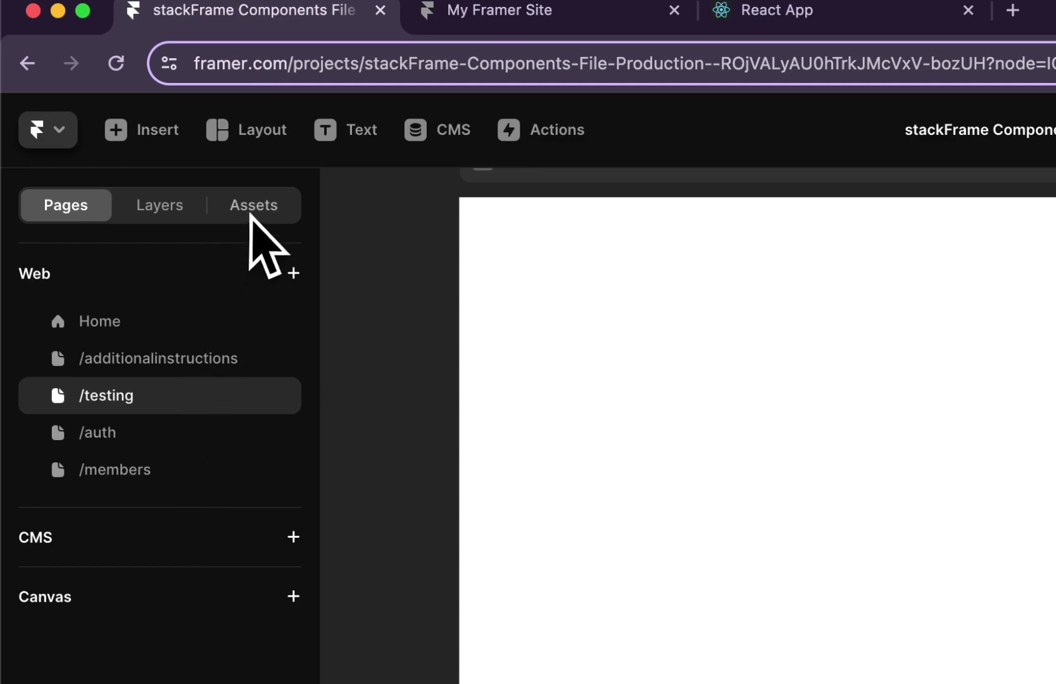
pyautogui.click(286, 211)
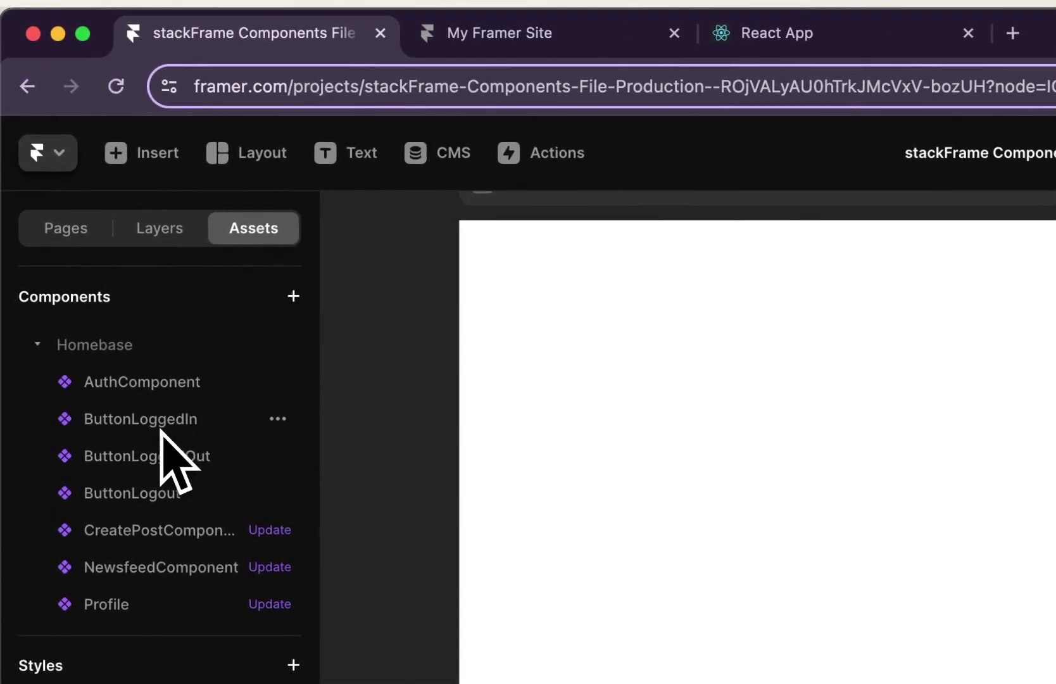
pyautogui.moveTo(190, 446); pyautogui.dragTo(972, 421)
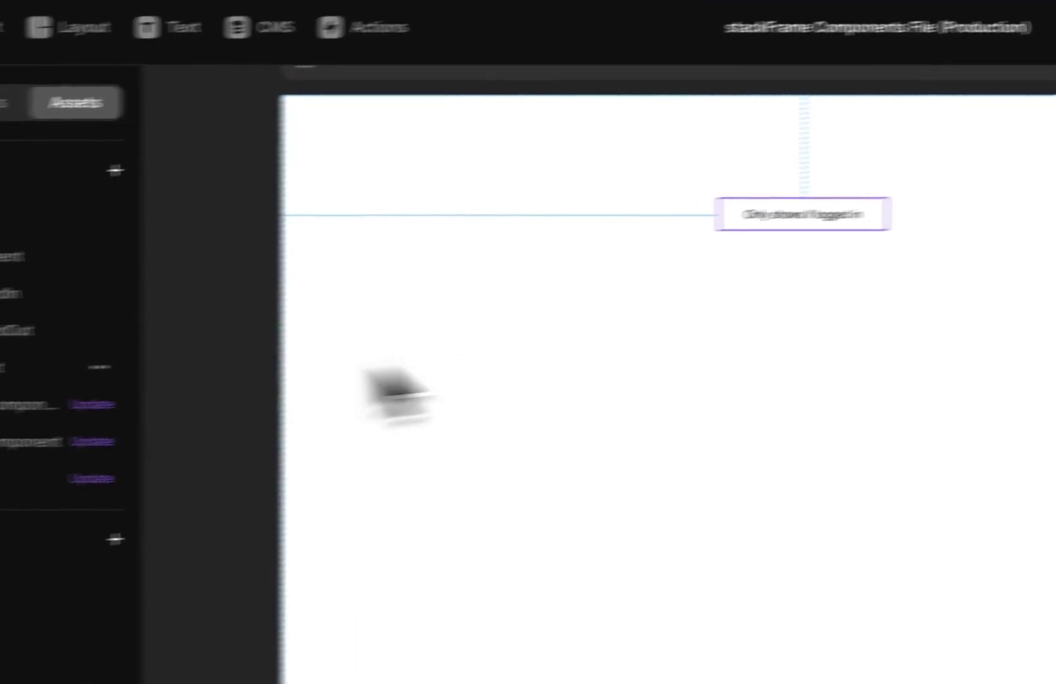
pyautogui.moveTo(13, 333); pyautogui.dragTo(775, 268)
pyautogui.moveTo(596, 353); pyautogui.dragTo(650, 391)
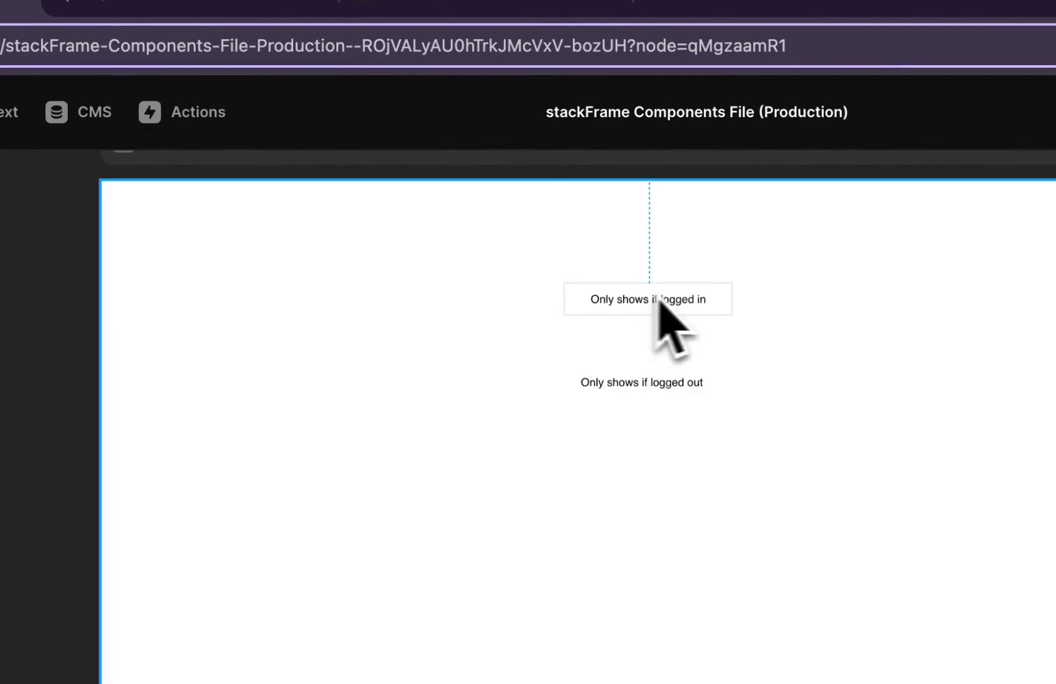
pyautogui.scroll(3, 663, 342)
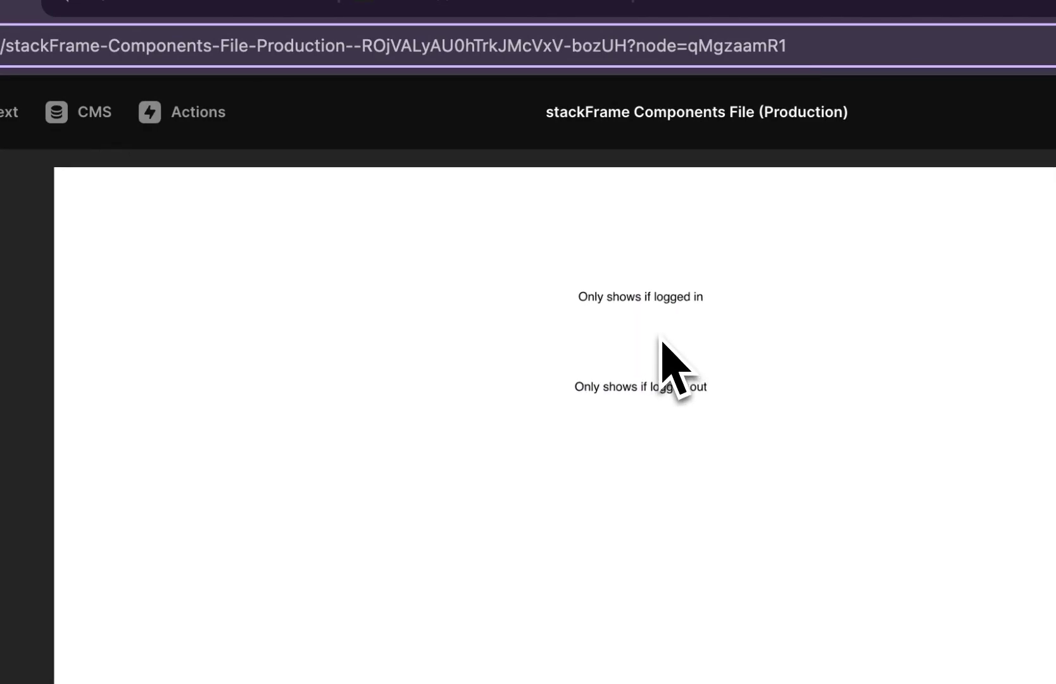
pyautogui.click(652, 387)
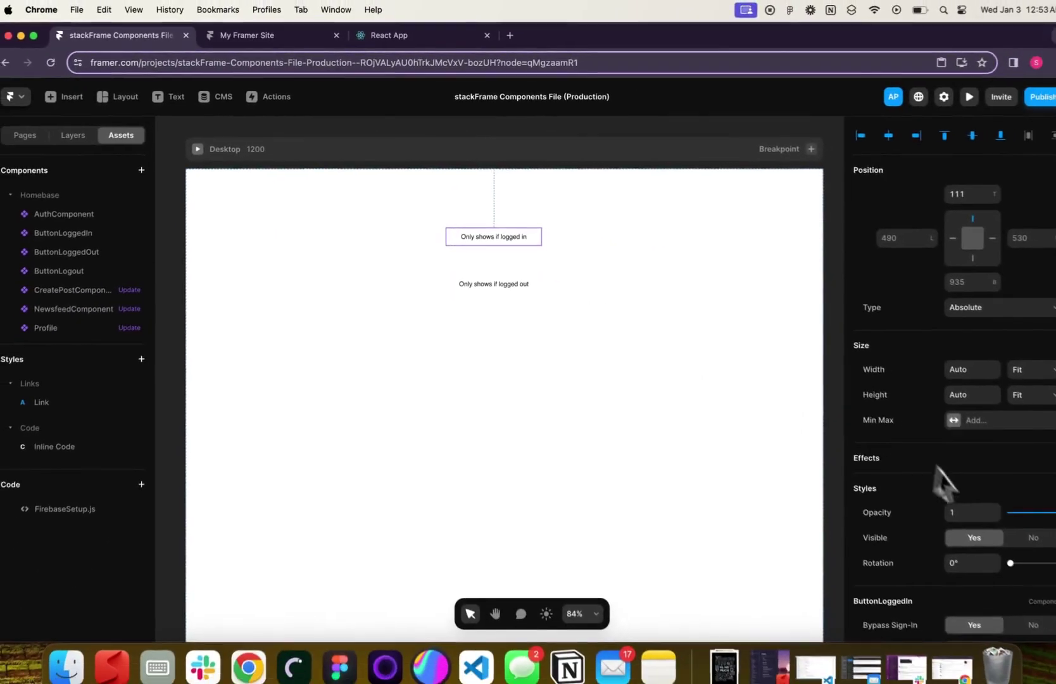
# Set the logged-in button's redirect to /members and its label to 'members'
pyautogui.scroll(-3, 983, 536)
pyautogui.scroll(-4, 982, 537)
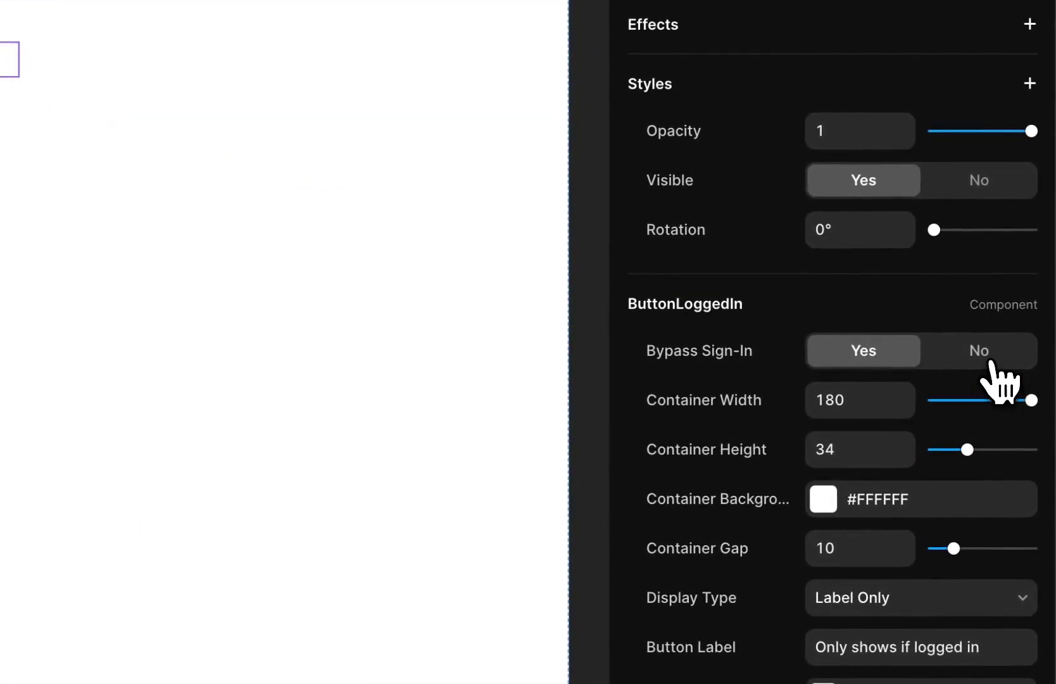
pyautogui.click(991, 362)
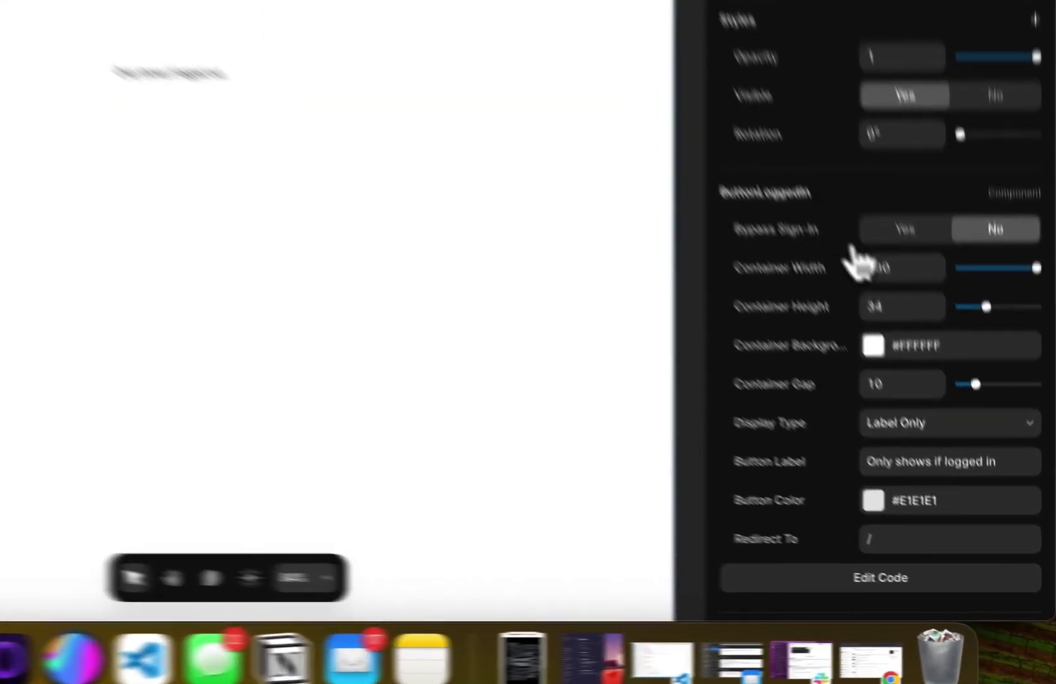
pyautogui.click(957, 380)
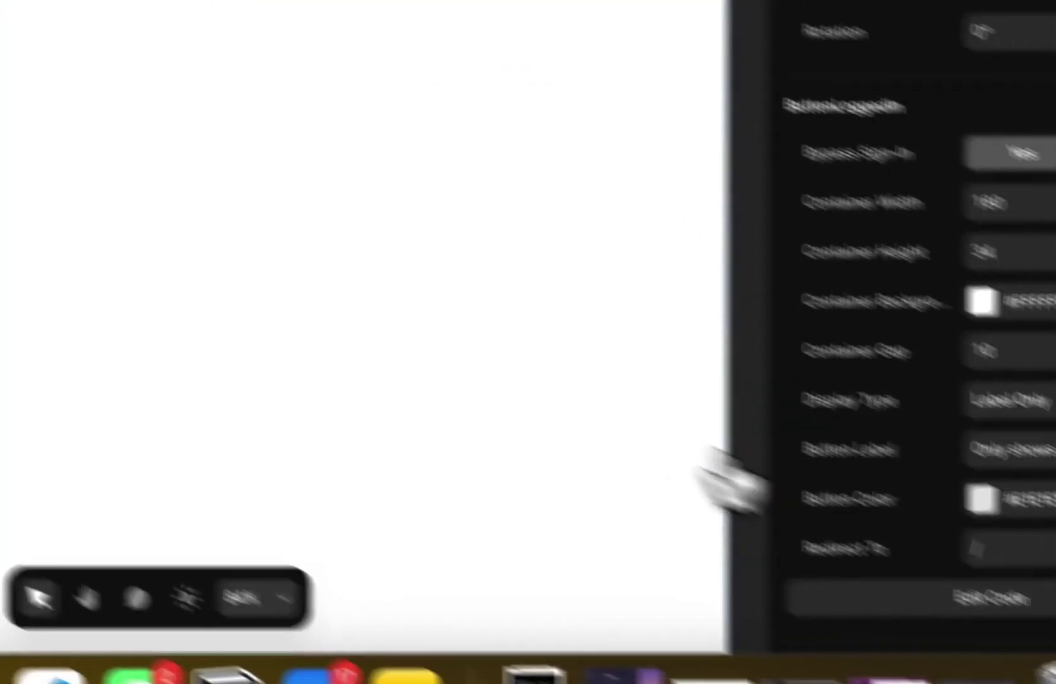
pyautogui.click(979, 549)
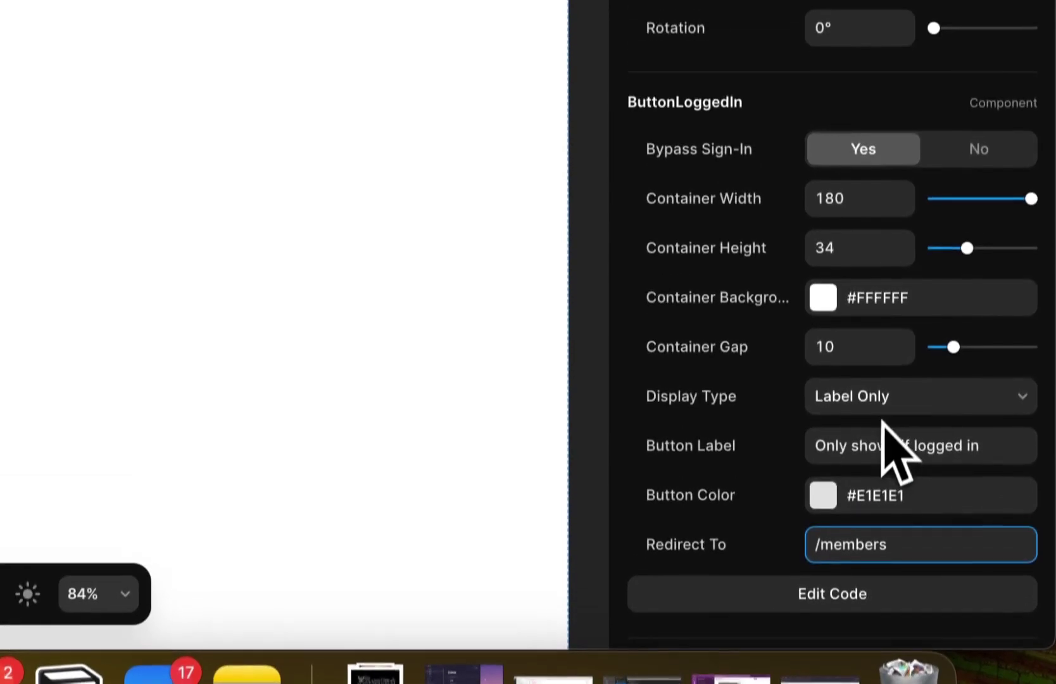
pyautogui.tripleClick(877, 370)
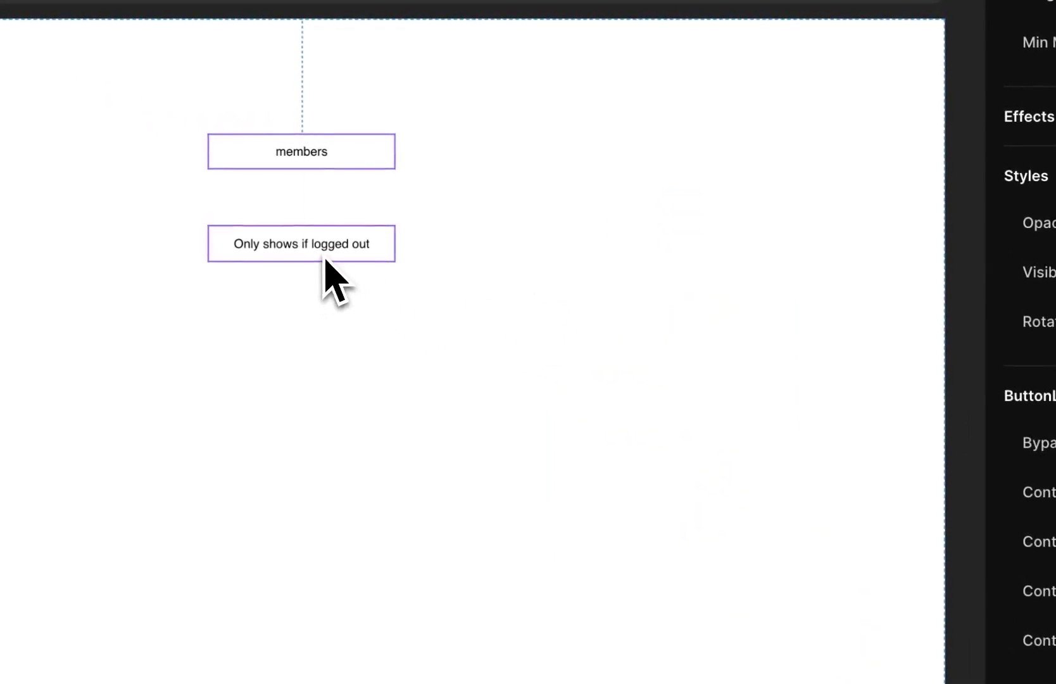
# Change the logged-out button's label to 'login'
pyautogui.click(328, 257)
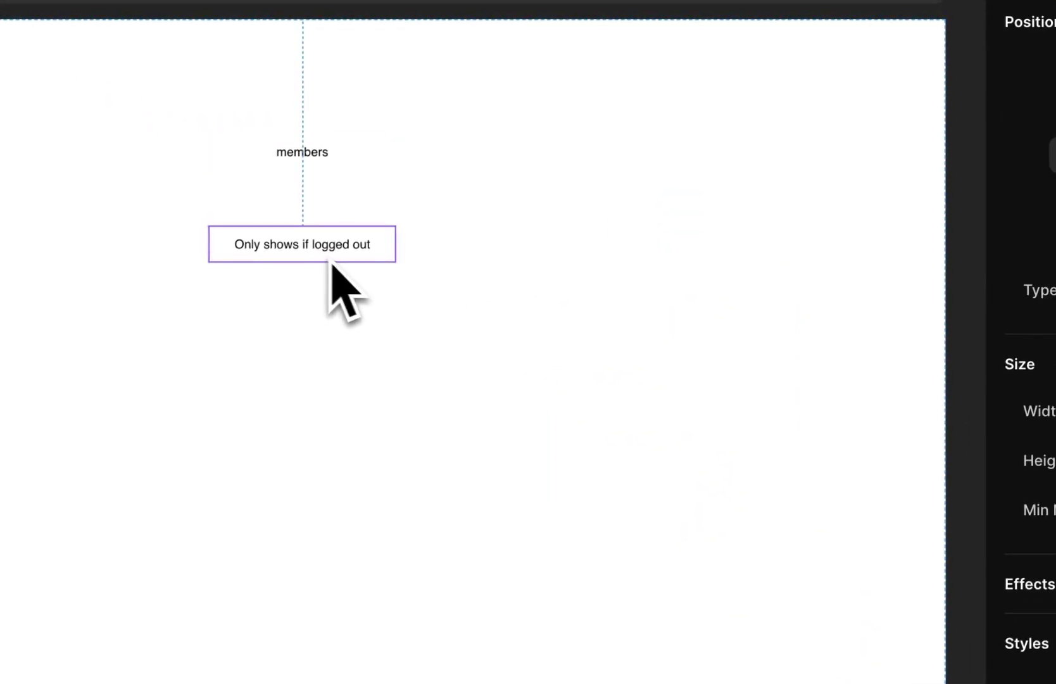
pyautogui.scroll(-10, 836, 436)
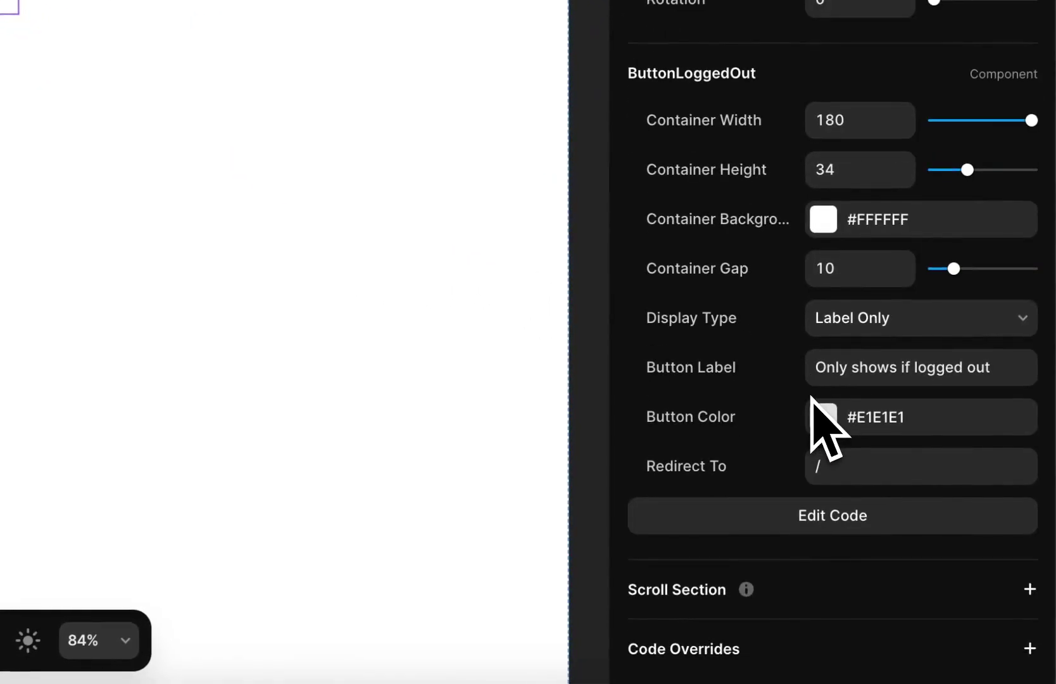
pyautogui.click(893, 367)
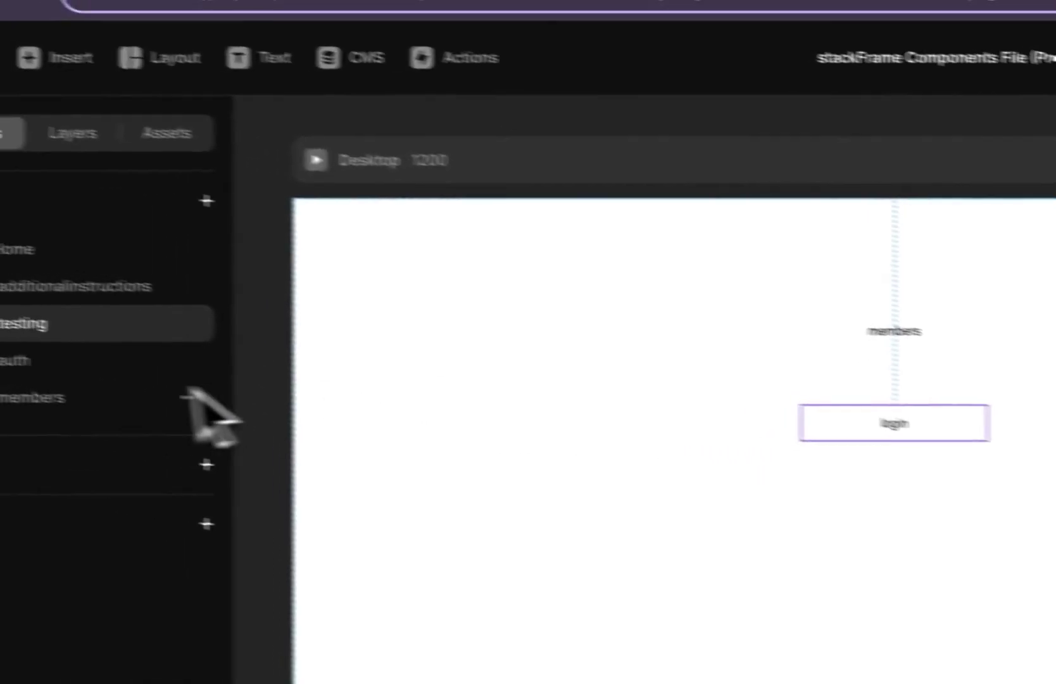
# Add the AuthComponent sign-in form to /auth with Sign In Redirect set to /testing
pyautogui.click(158, 380)
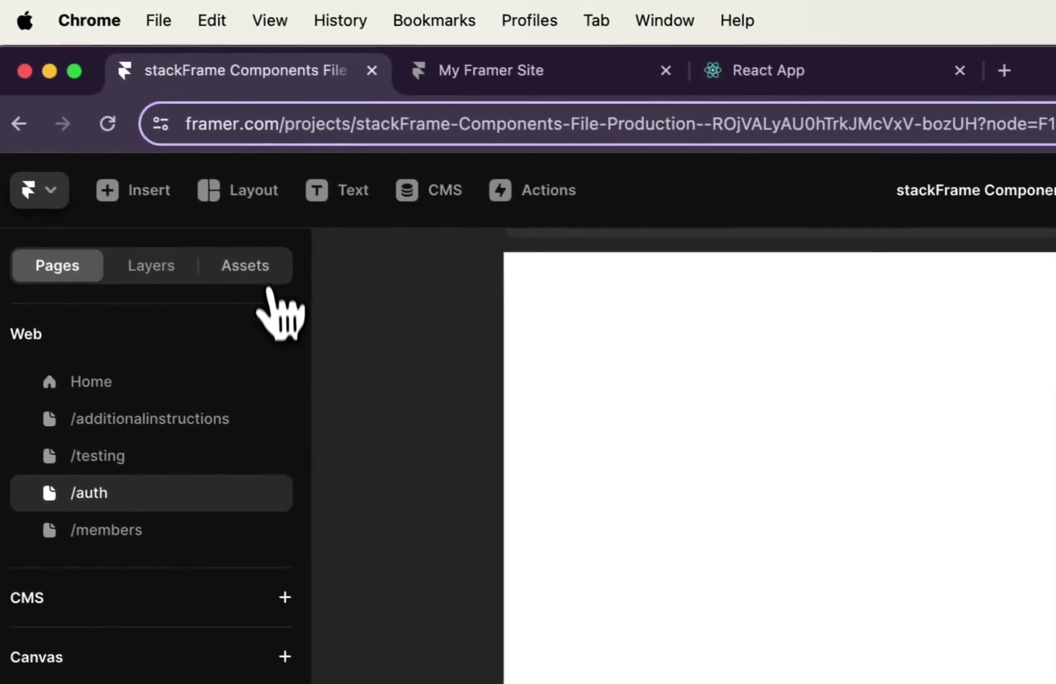
pyautogui.click(269, 271)
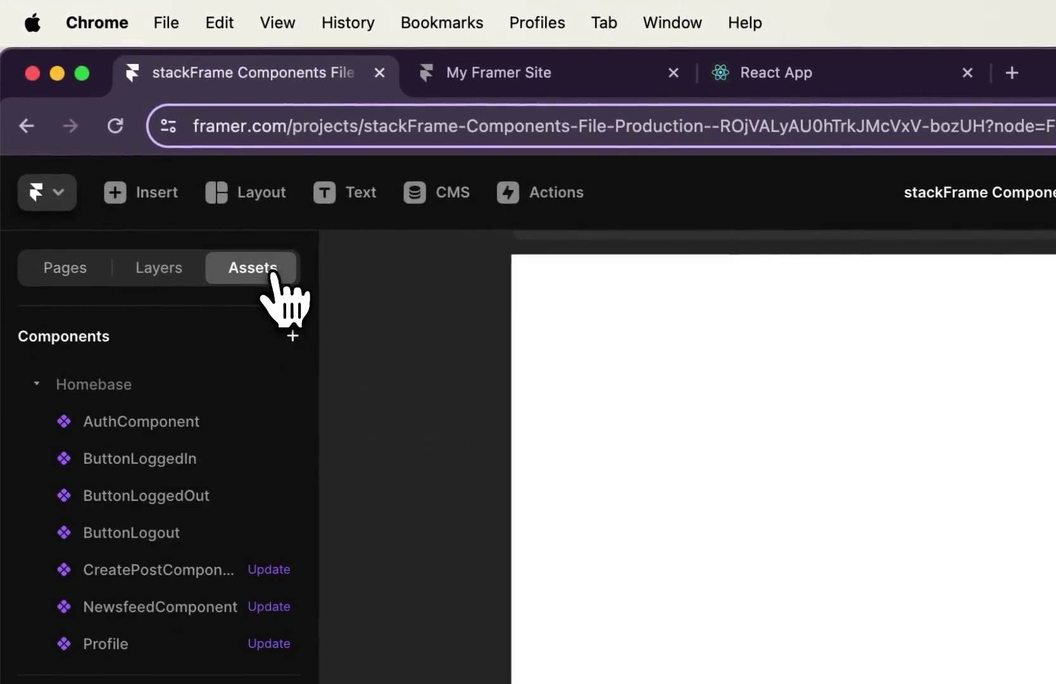
pyautogui.moveTo(142, 412); pyautogui.dragTo(1038, 519)
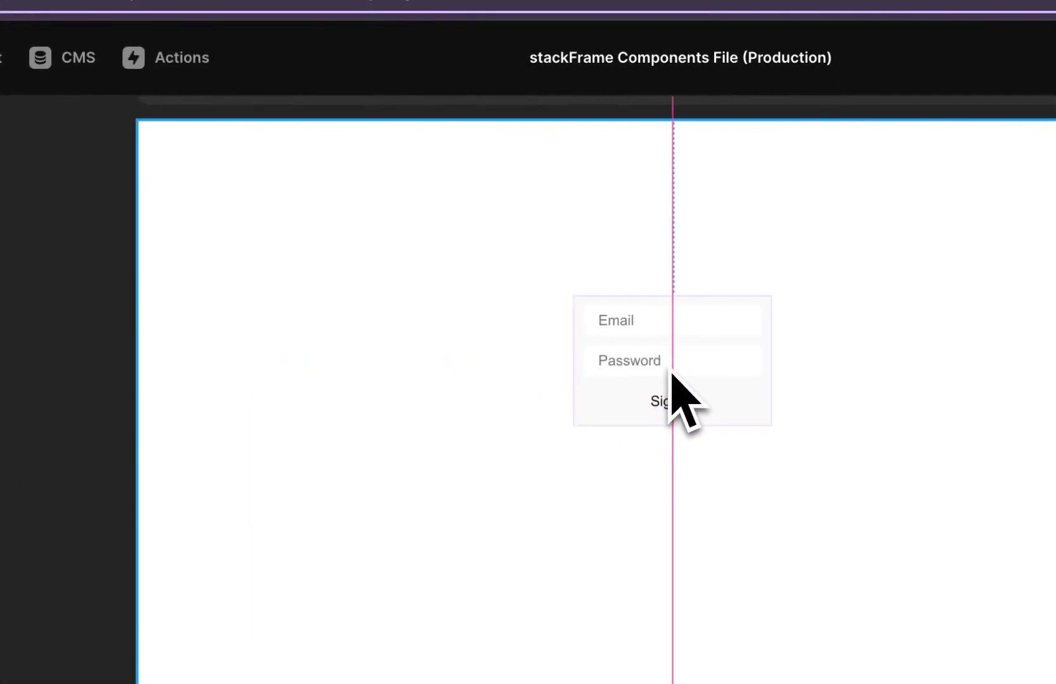
pyautogui.moveTo(672, 373); pyautogui.dragTo(671, 377)
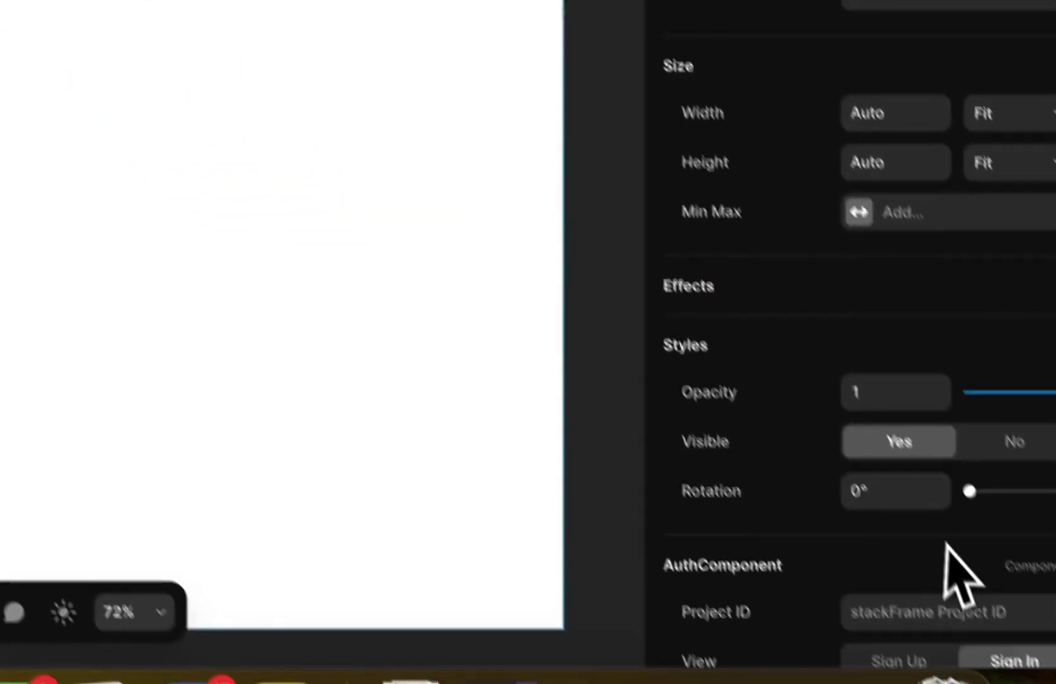
pyautogui.scroll(-10, 926, 538)
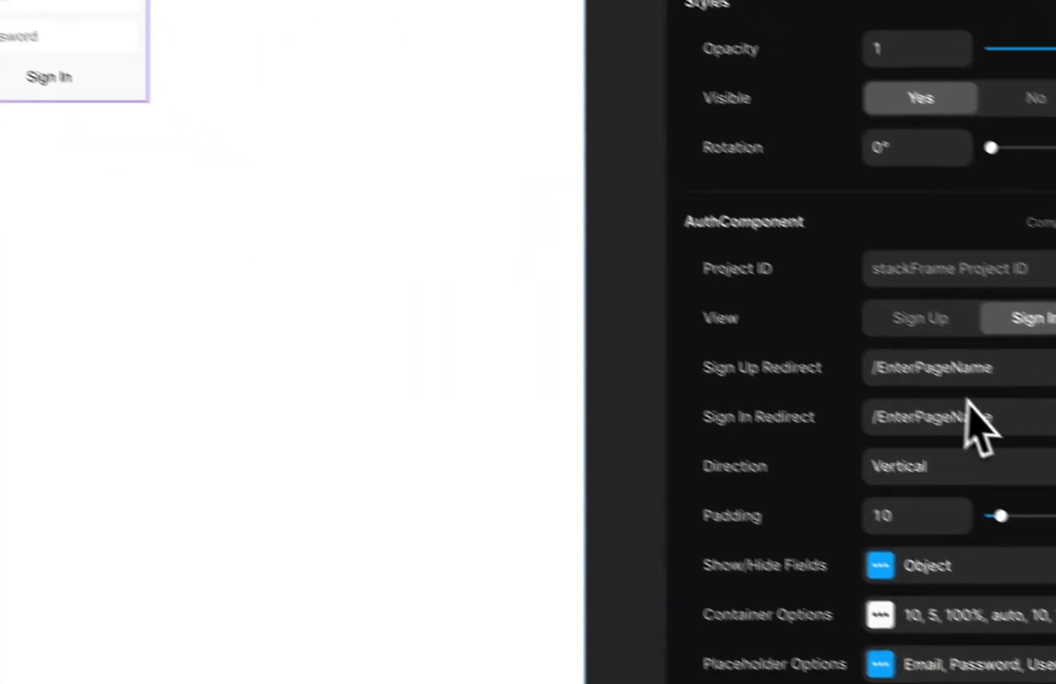
pyautogui.click(952, 416)
pyautogui.write('/testing')
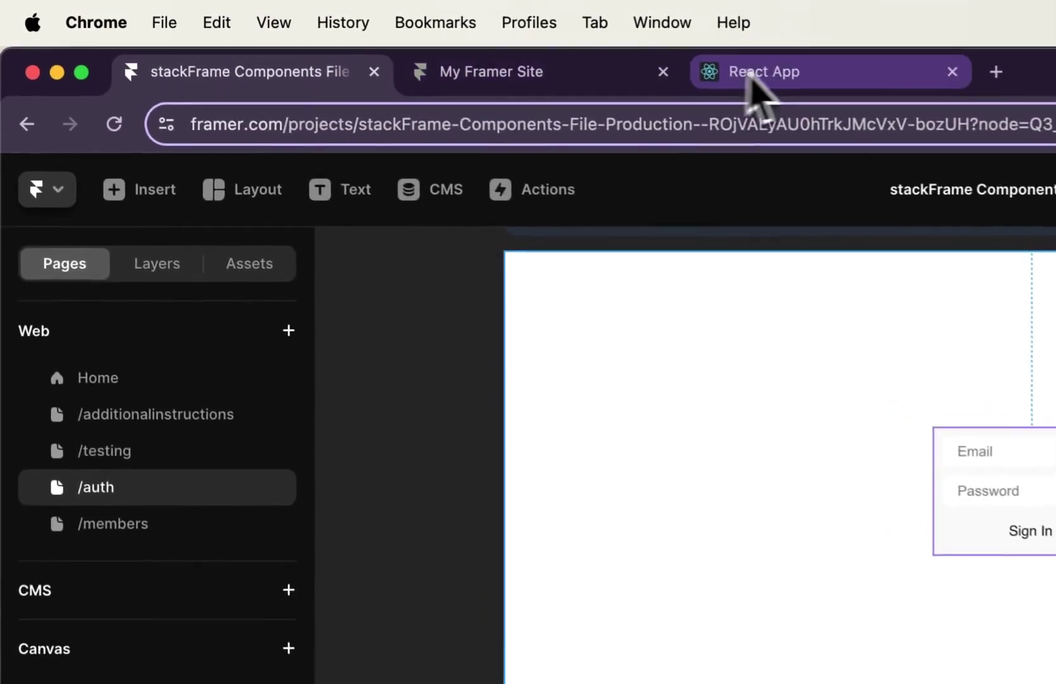
# Copy the project ID from the stackFrame setup page into the form's Project ID field
pyautogui.click(620, 63)
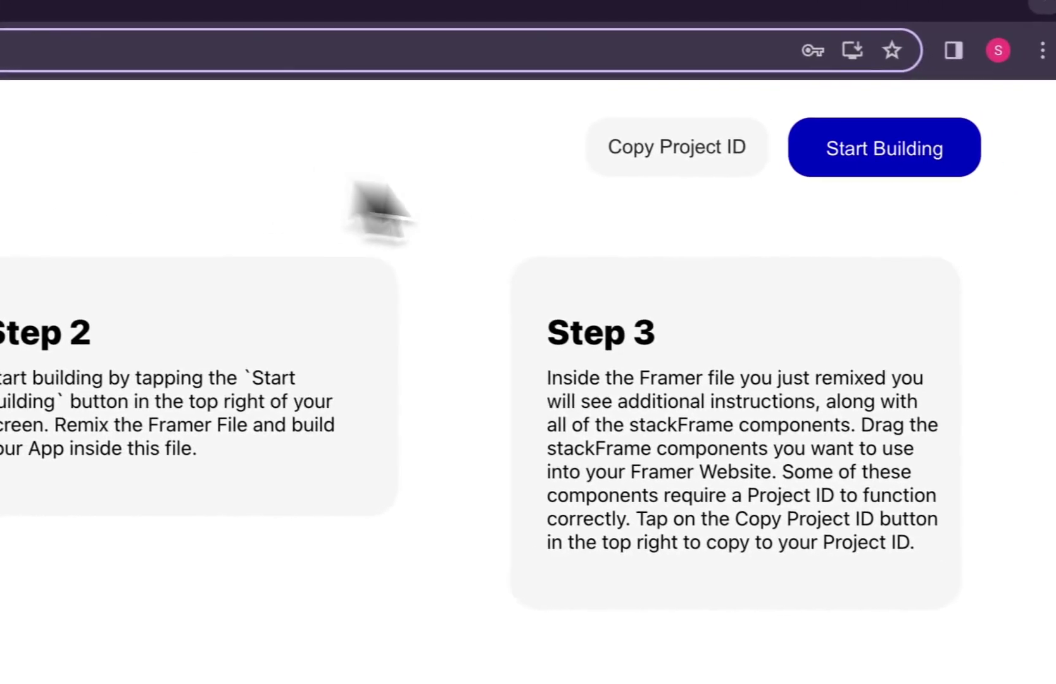
pyautogui.click(642, 166)
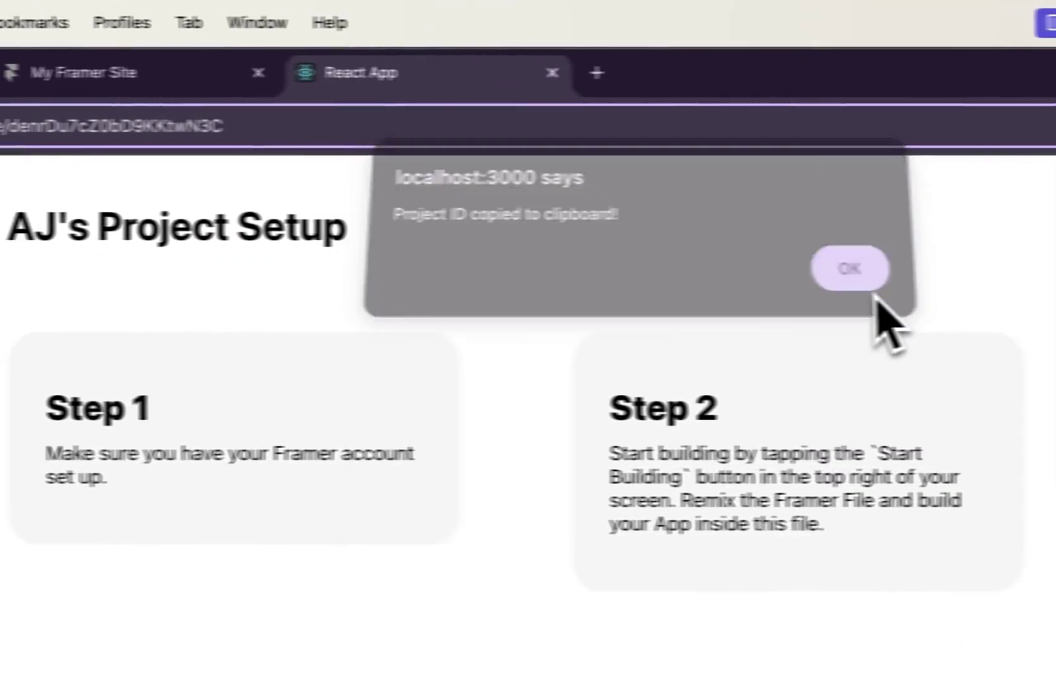
pyautogui.click(237, 186)
pyautogui.click(9, 73)
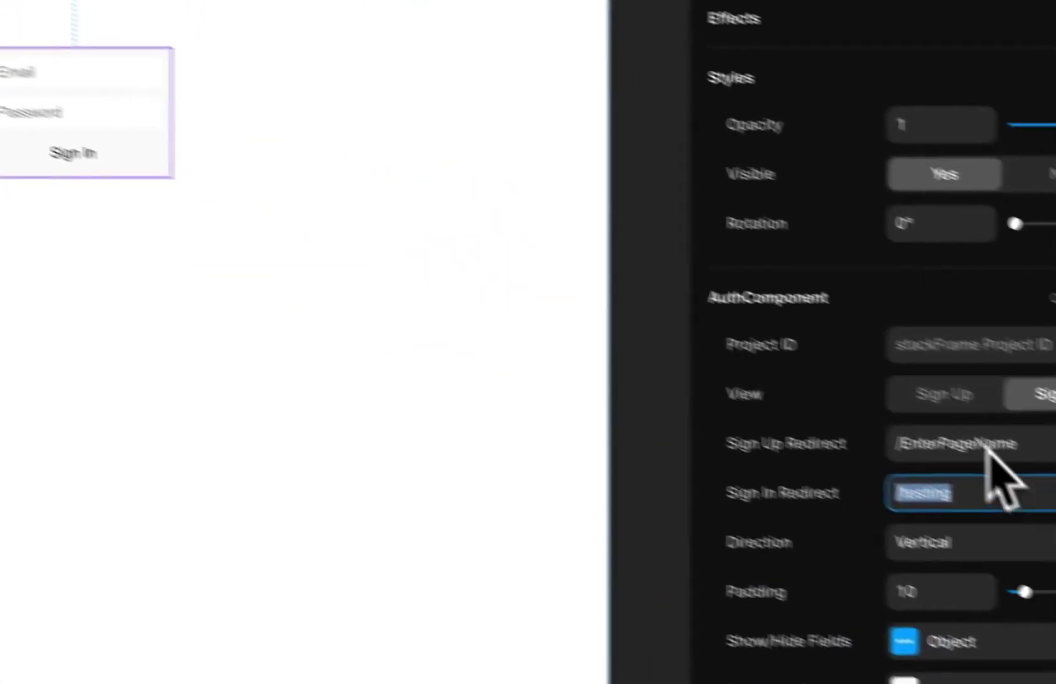
pyautogui.click(884, 314)
pyautogui.hotkey('ctrl', 'v')
pyautogui.press('Tab')
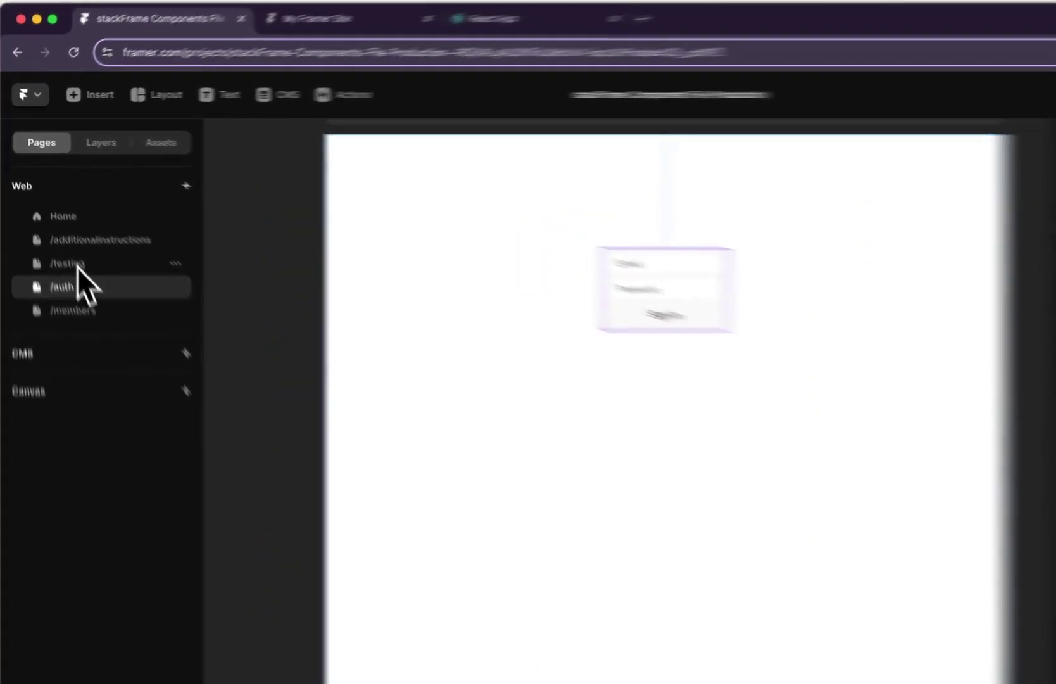
# Publish the site with Update to push the new /auth and /testing pages live
pyautogui.click(57, 229)
pyautogui.click(443, 277)
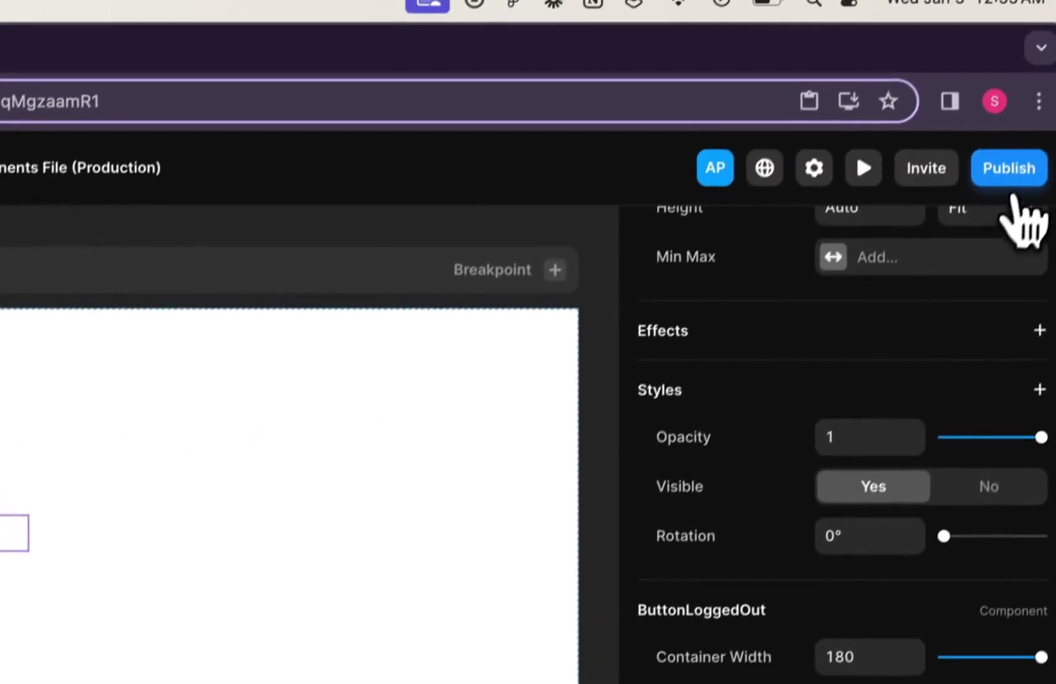
pyautogui.click(1054, 19)
pyautogui.click(792, 442)
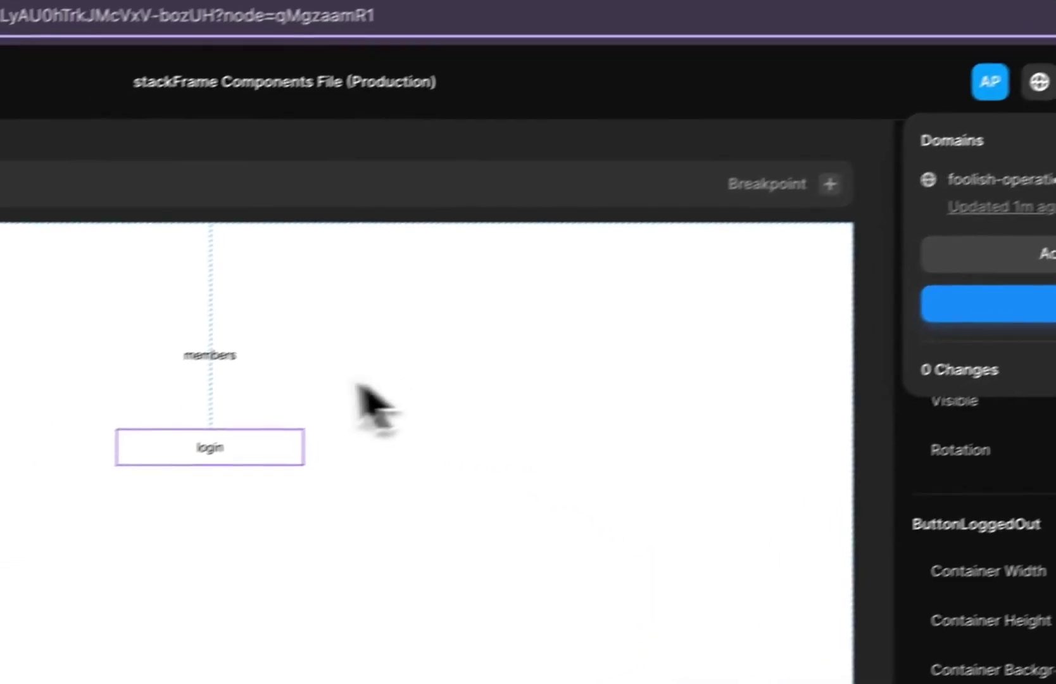
# Set the members button's Bypass Sign-In to No, republish, and open the framer.app live site
pyautogui.click(229, 362)
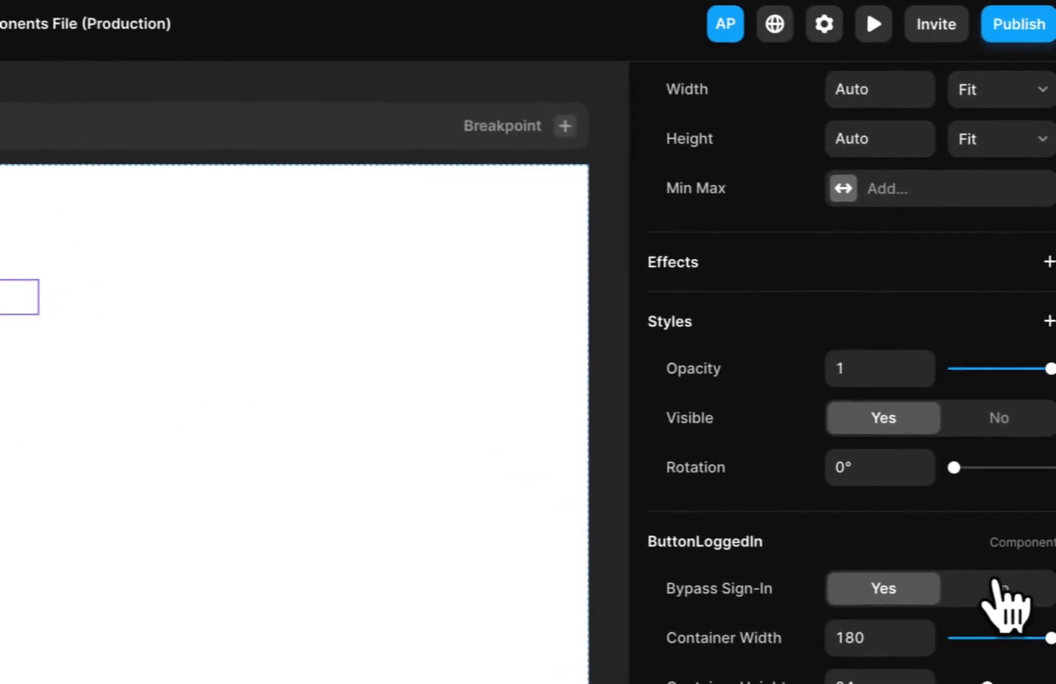
pyautogui.click(978, 586)
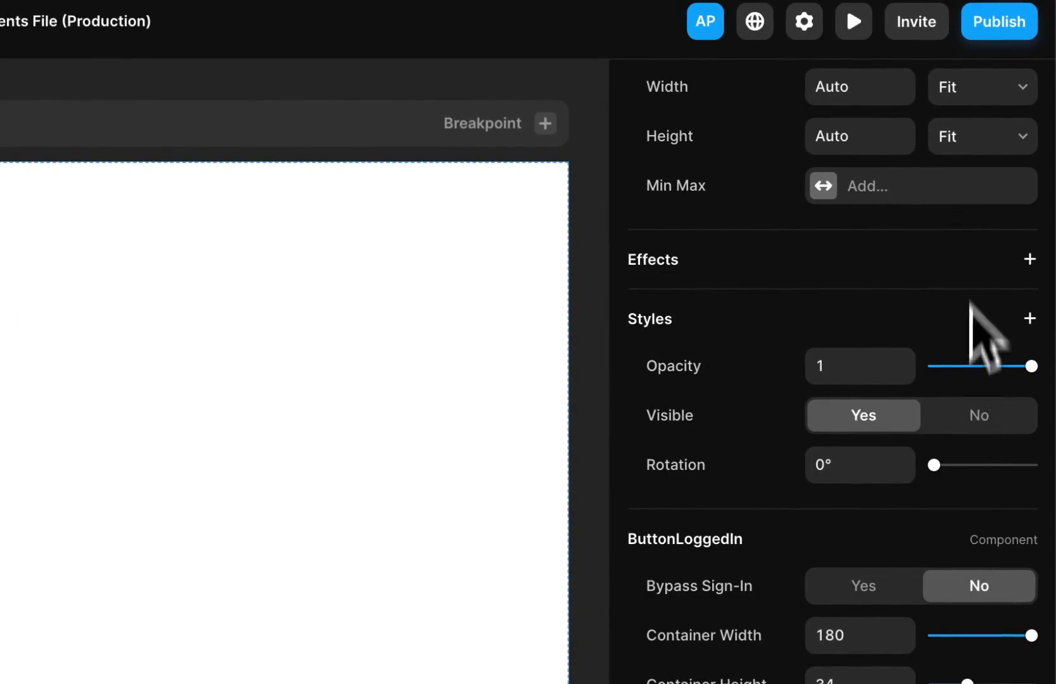
pyautogui.click(1000, 28)
pyautogui.click(865, 243)
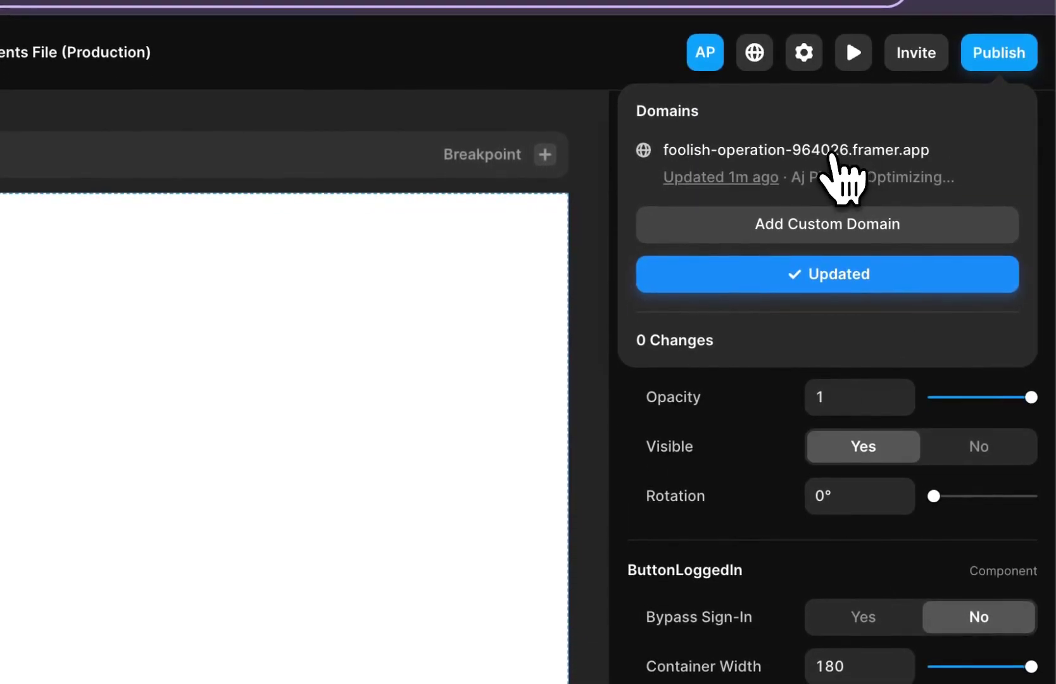
pyautogui.click(837, 152)
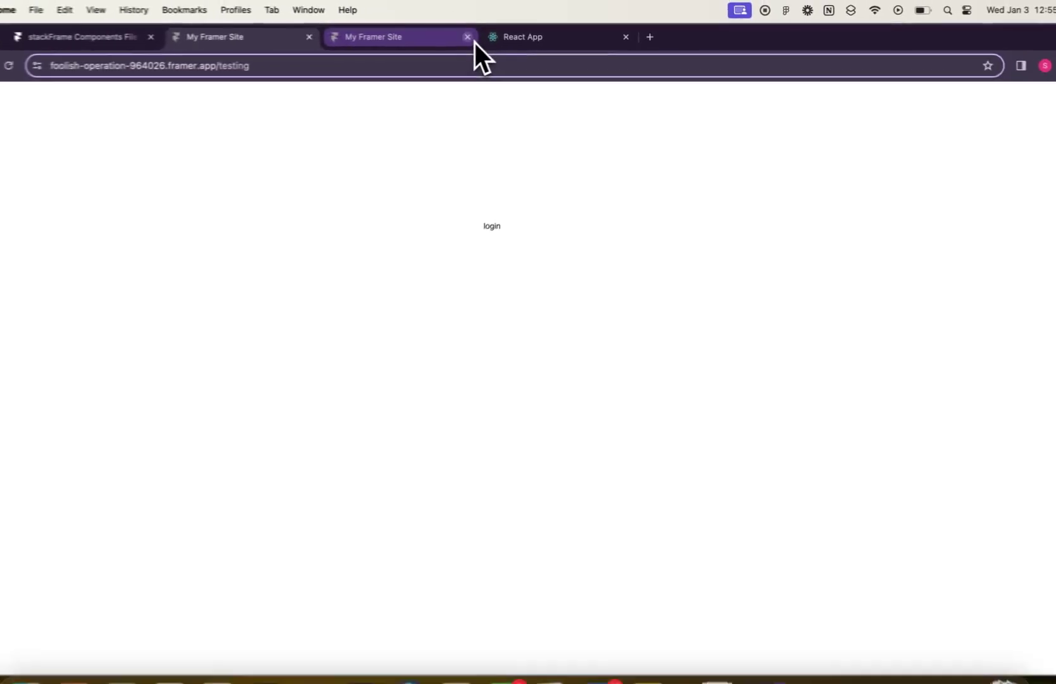
# On the live site, sign in via login with the account e-mail and password, then open members
pyautogui.click(468, 37)
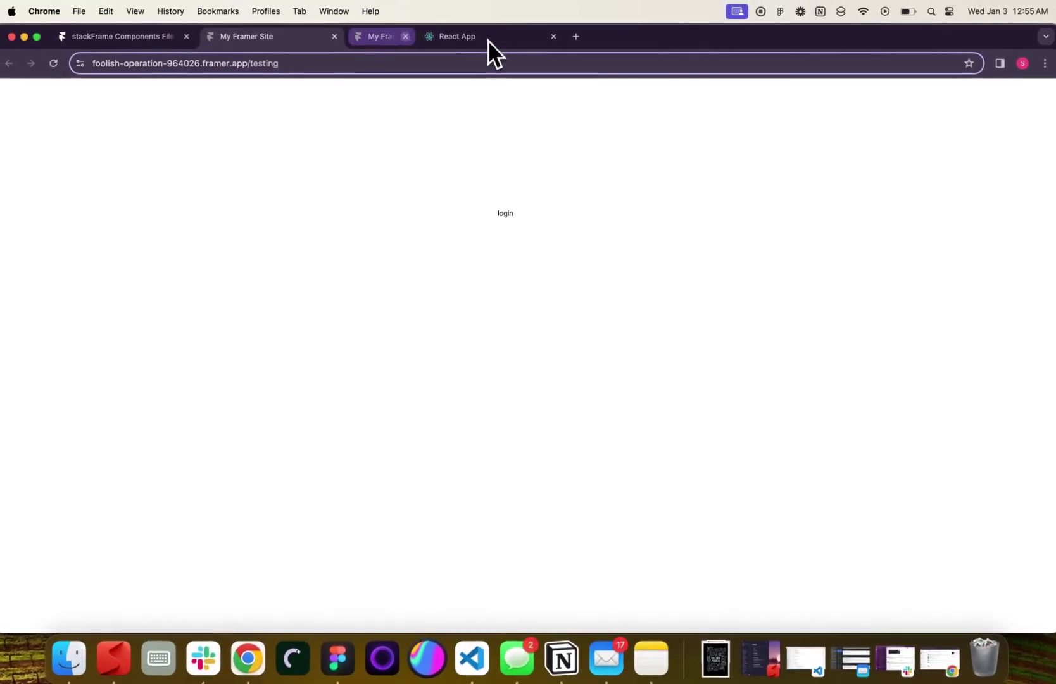
pyautogui.click(518, 222)
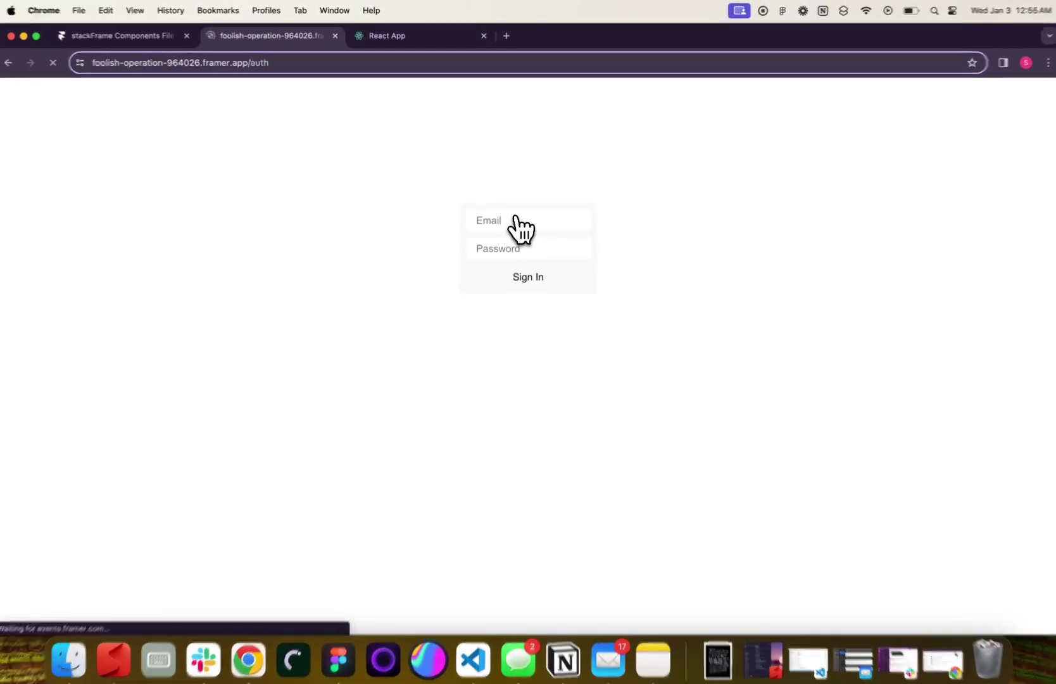
pyautogui.click(509, 215)
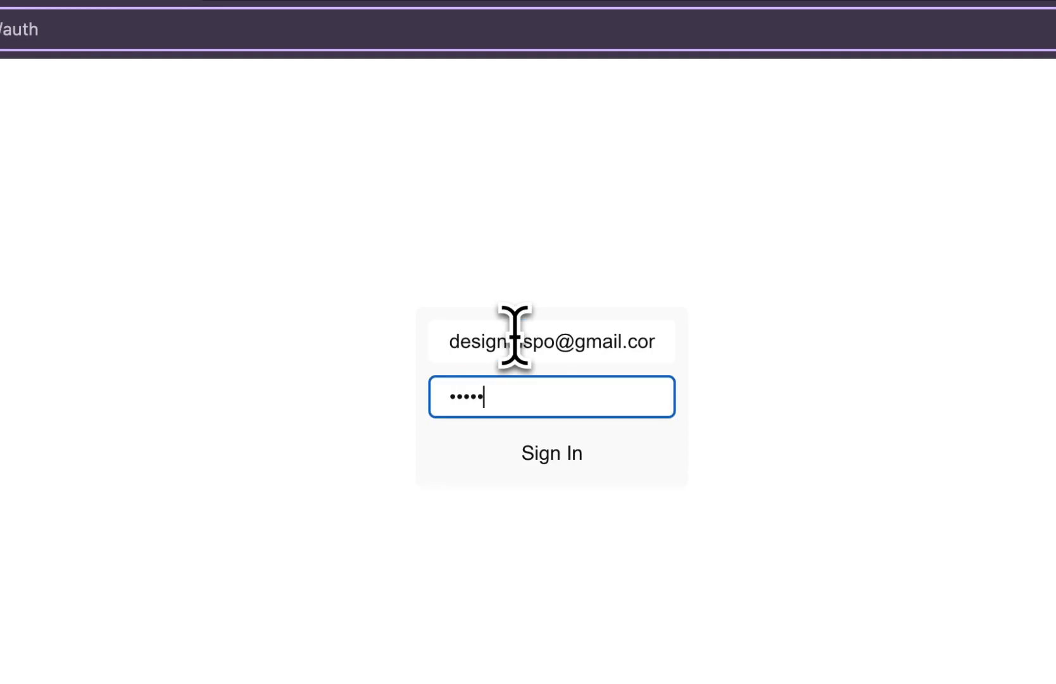
pyautogui.click(542, 452)
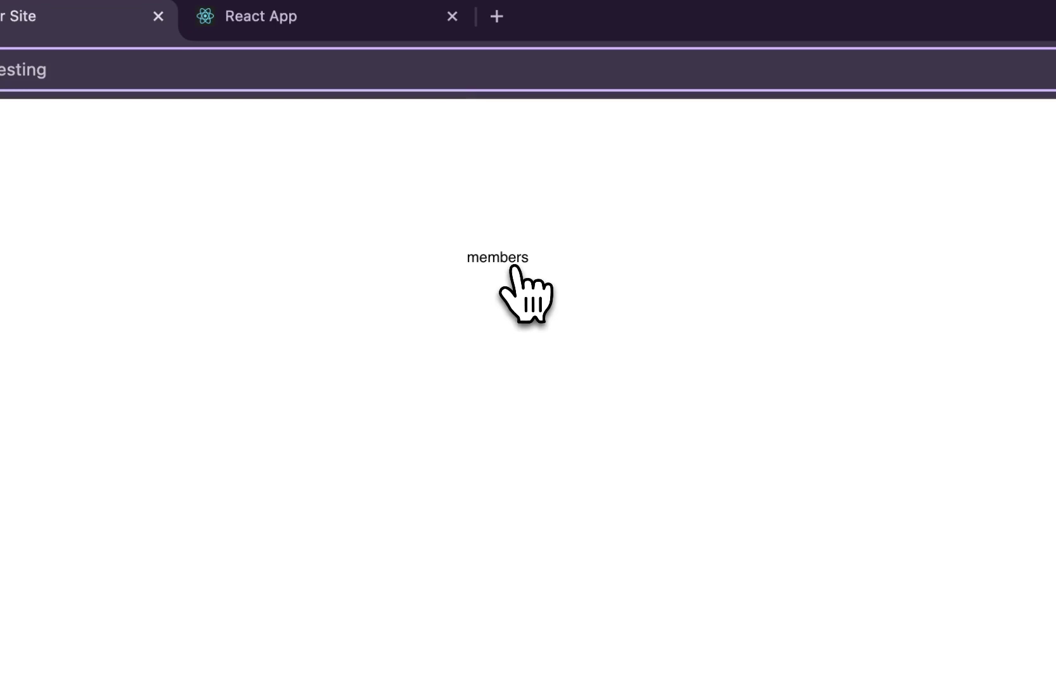
pyautogui.click(513, 269)
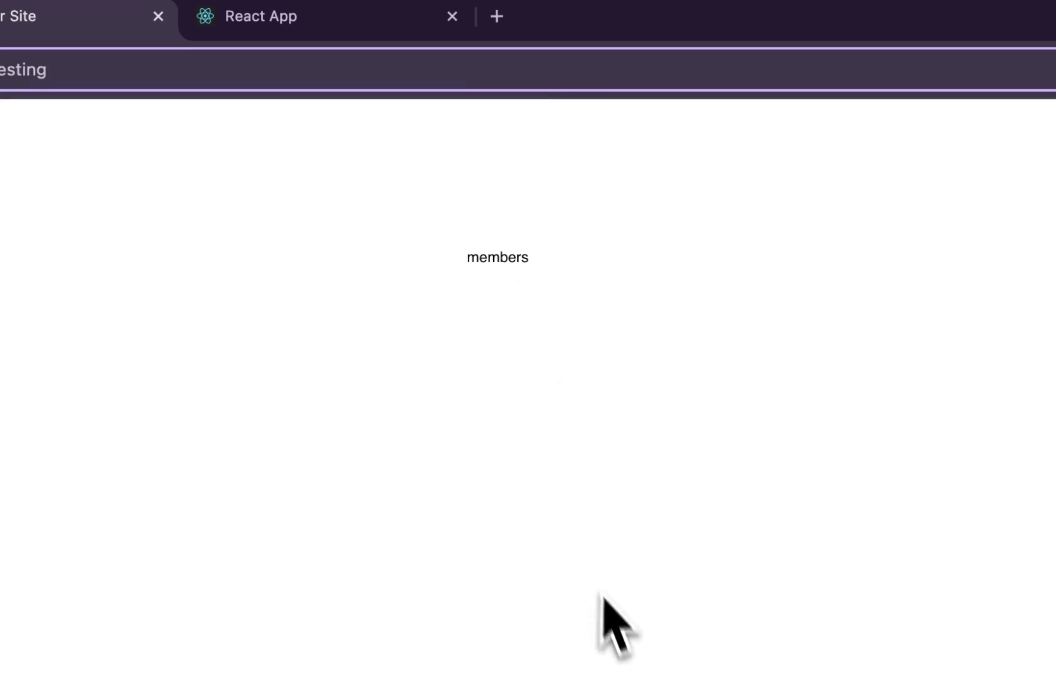